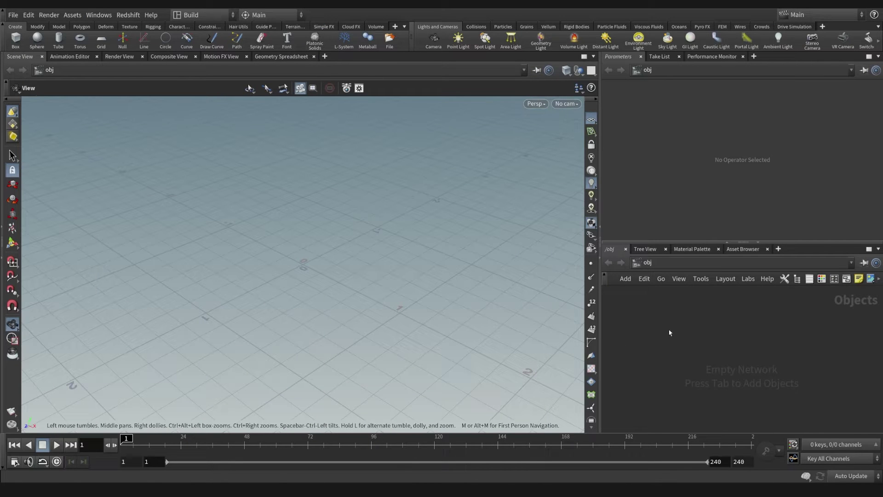
Step: Collapse the parameters pane and enlarge the network editor area
click(717, 245)
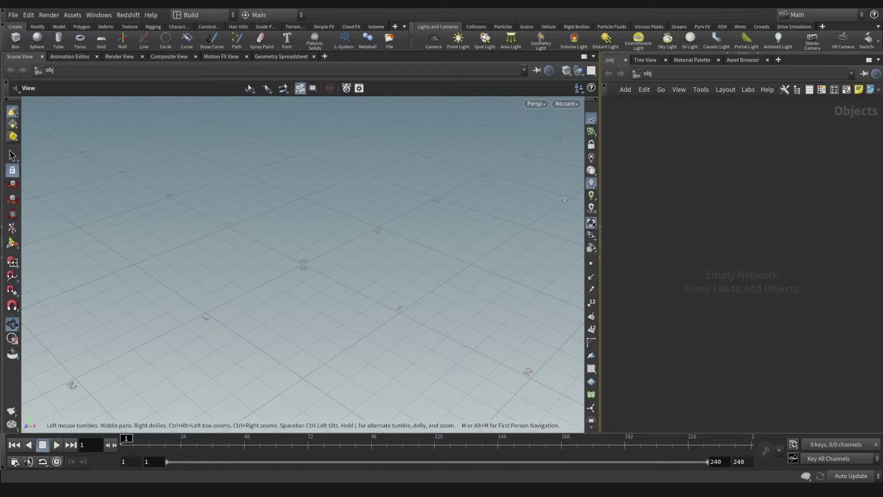
drag(601, 197, 556, 211)
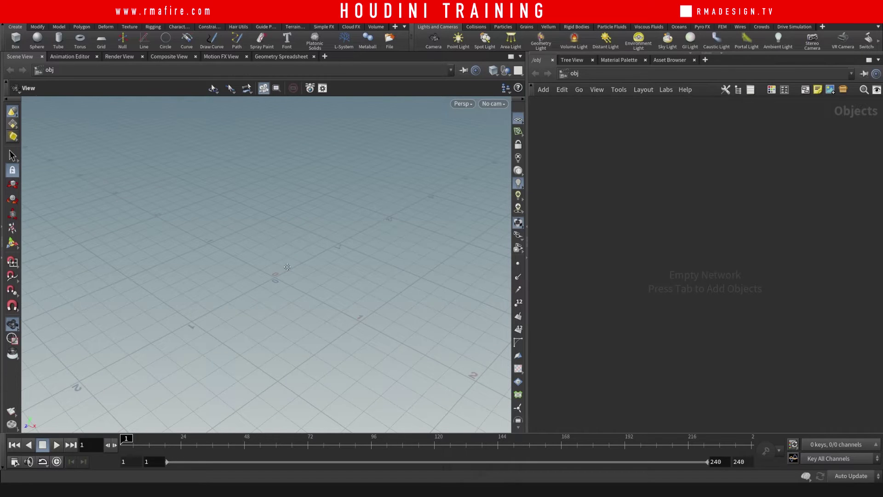
alt+drag(302, 262, 284, 265)
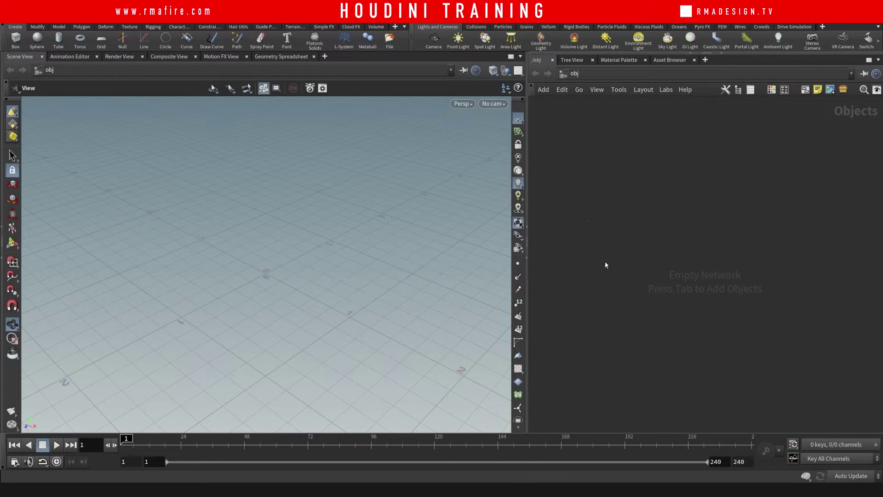
Step: Place a node from the Tab menu, then delete the unwanted indirect light it created
key(Tab)
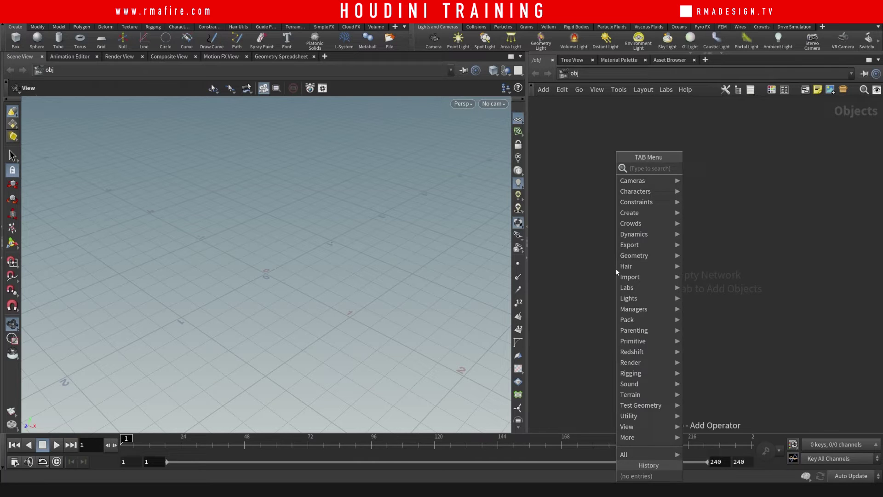
text(lin)
key(Return)
click(618, 273)
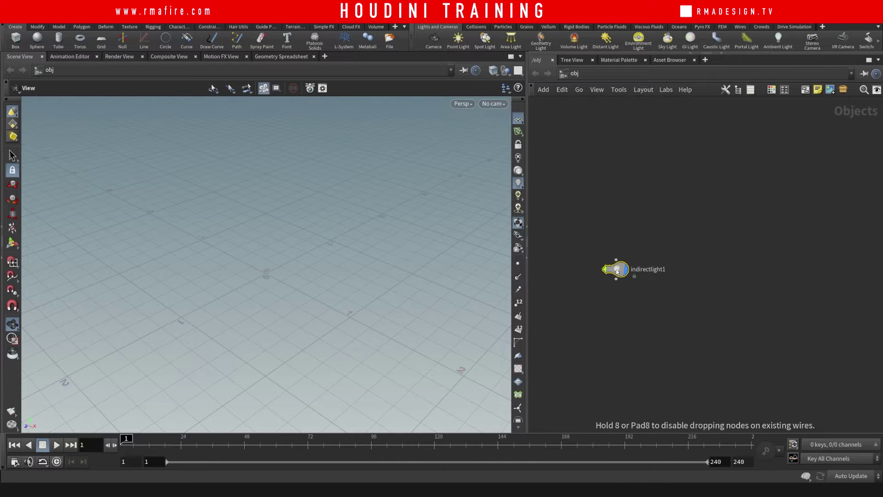
key(Delete)
Step: Add a Geometry object geo1 to the scene and dive inside its empty network
key(Tab)
text(geo)
key(Return)
click(617, 272)
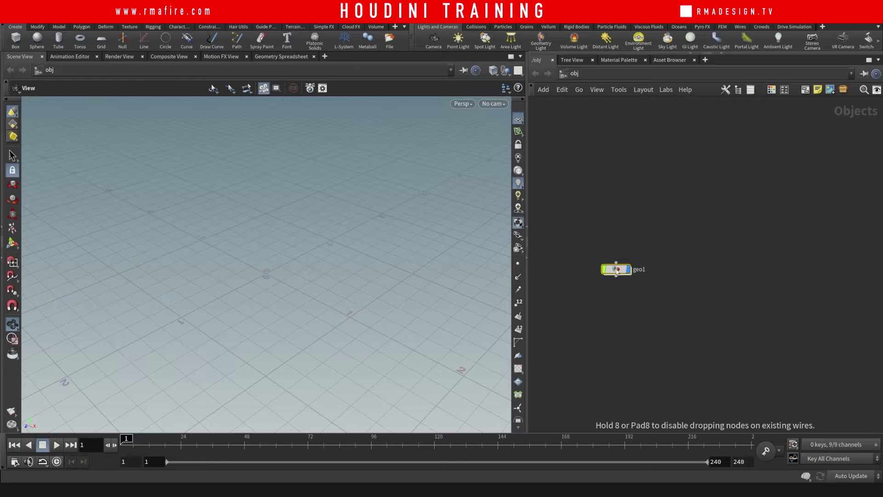
double_click(618, 269)
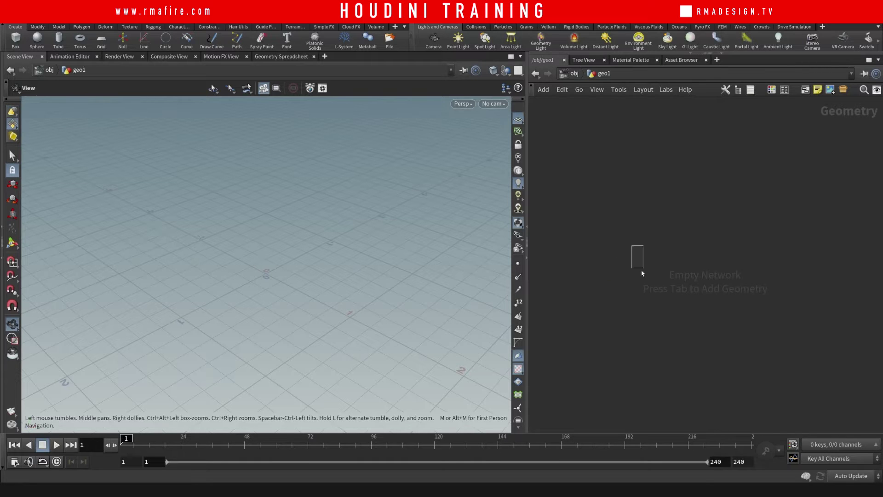
Step: Add a Line SOP inside geo1 and show its parameters over the network
key(Tab)
text(line)
key(Return)
click(639, 271)
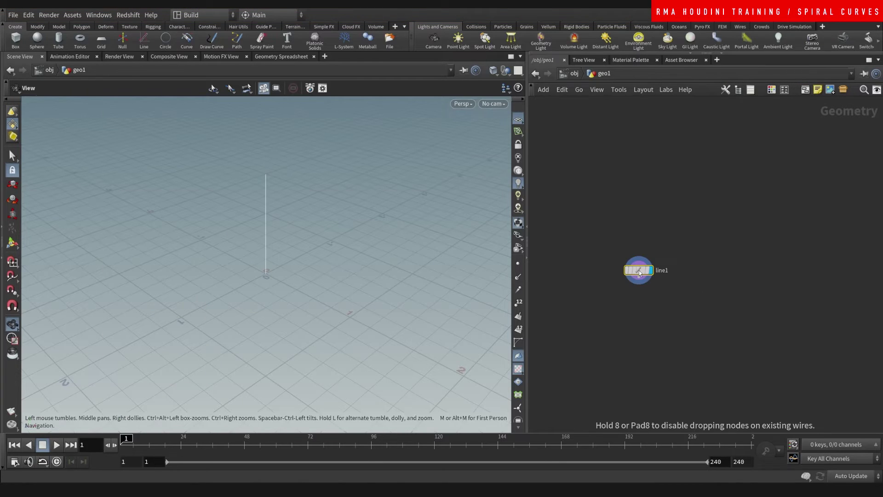
key(p)
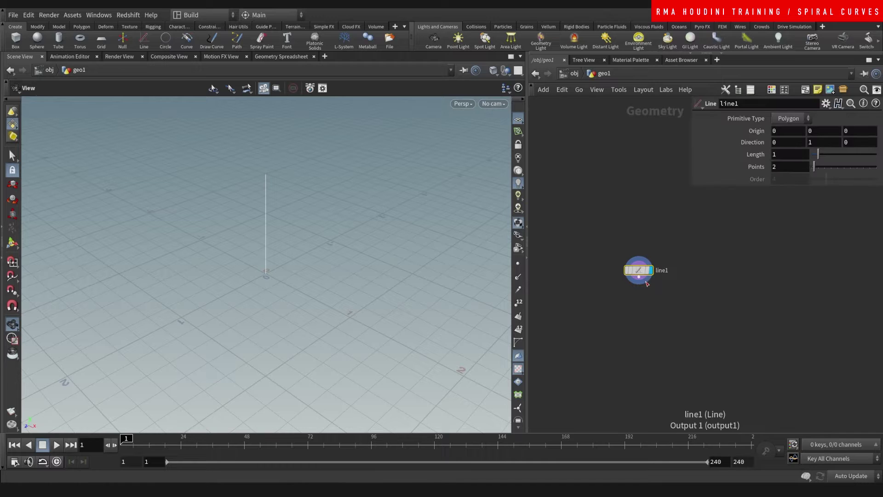
Step: Set the line to 50 points and a length of 2
drag(819, 154, 876, 166)
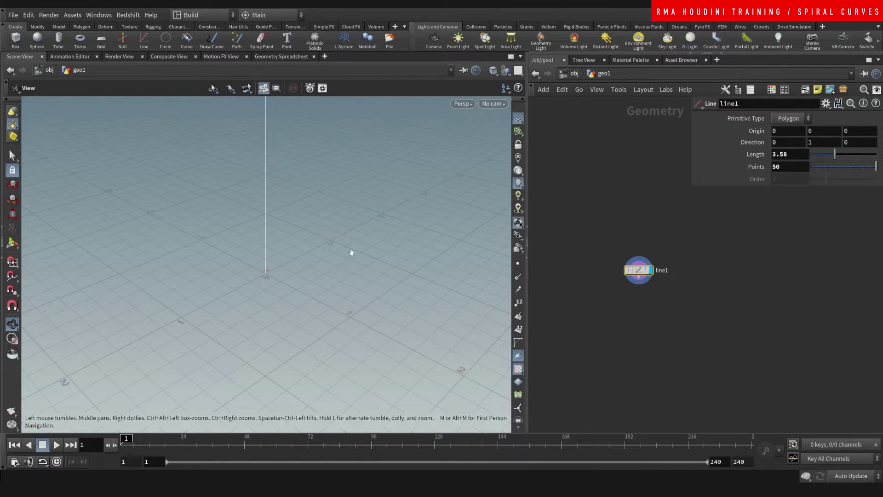
mouse_move(352, 253)
mouse_down()
mouse_move(302, 320)
mouse_move(291, 288)
mouse_move(293, 325)
mouse_up()
click(777, 155)
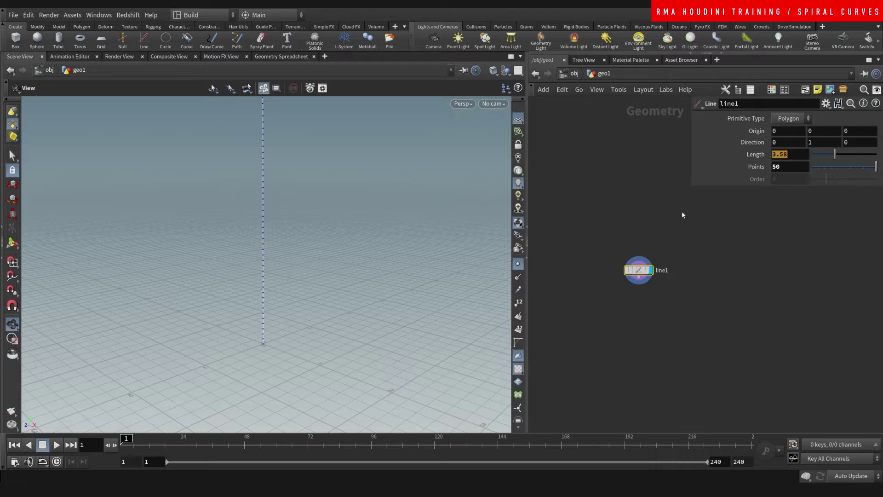
text(2)
key(Return)
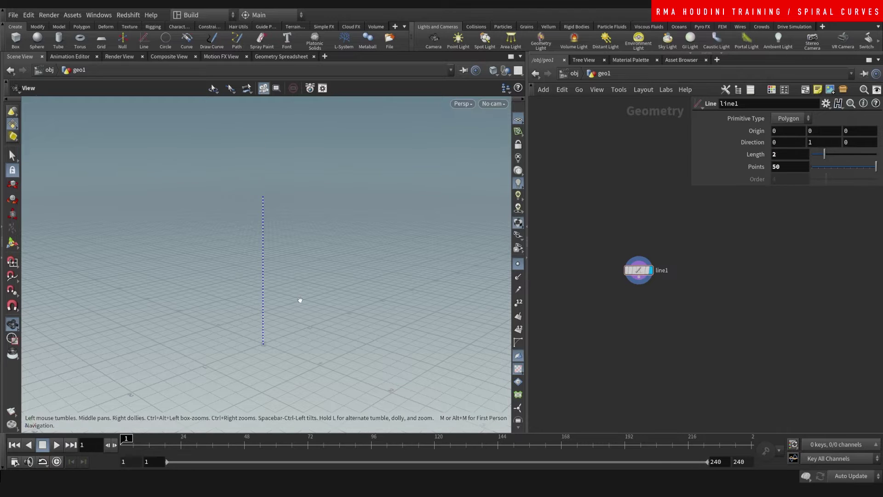
drag(274, 354, 403, 317)
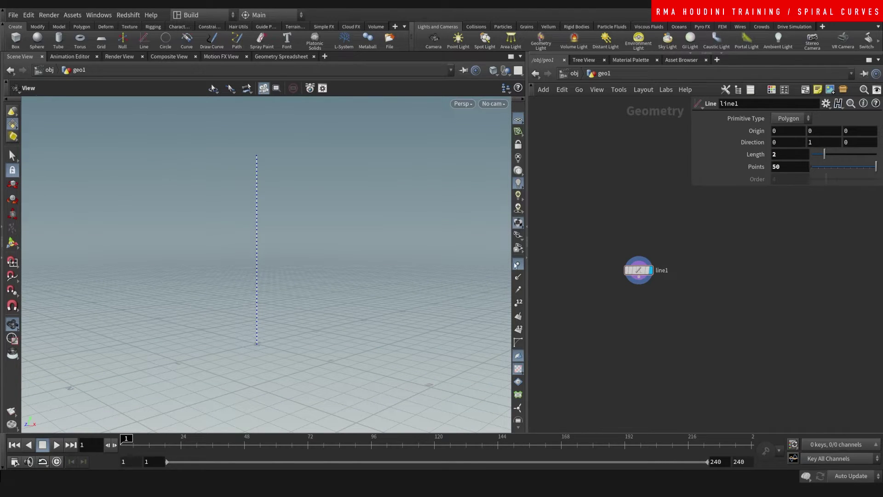
Step: Add a Bend SOP below line1, wired to the line's output
key(Tab)
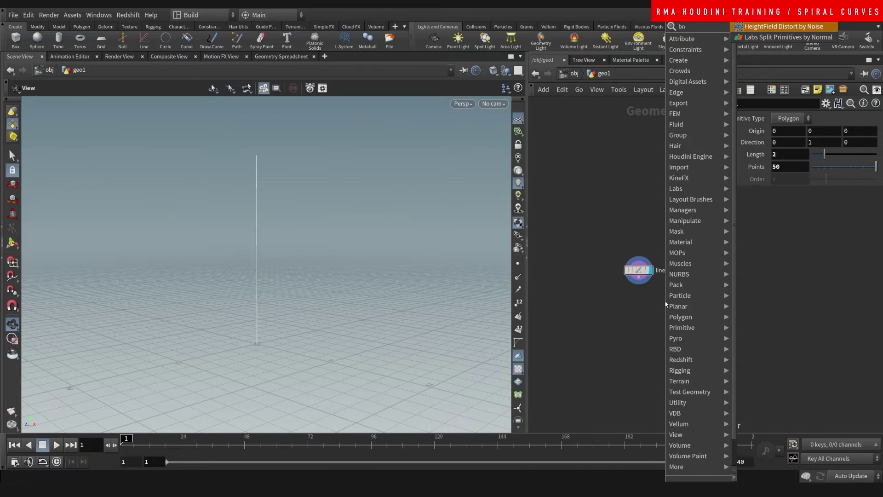
key(Escape)
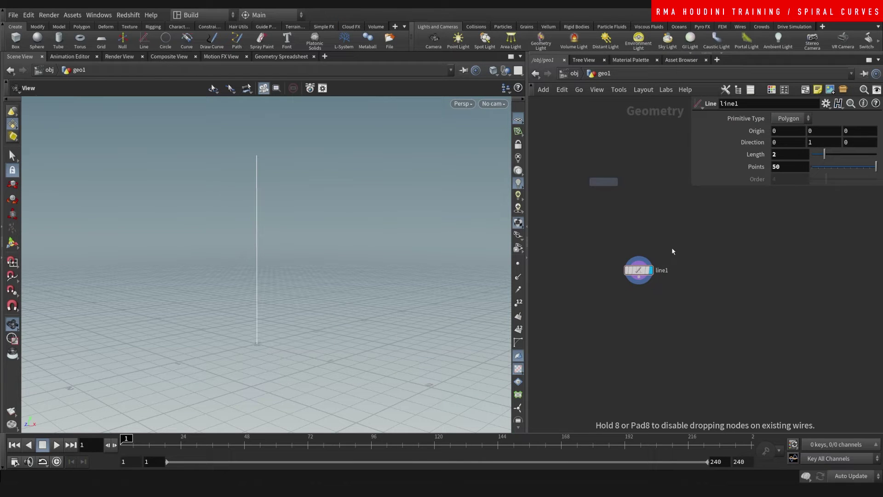
scroll(648, 279, up, 2)
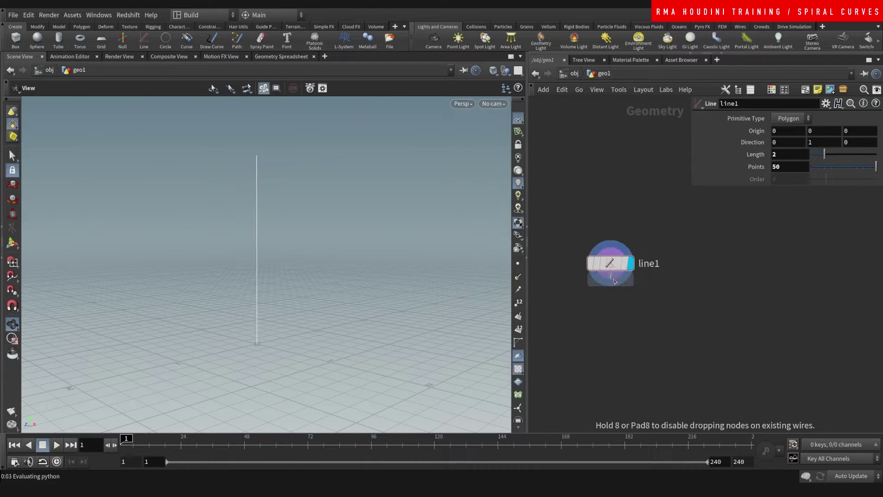
click(614, 280)
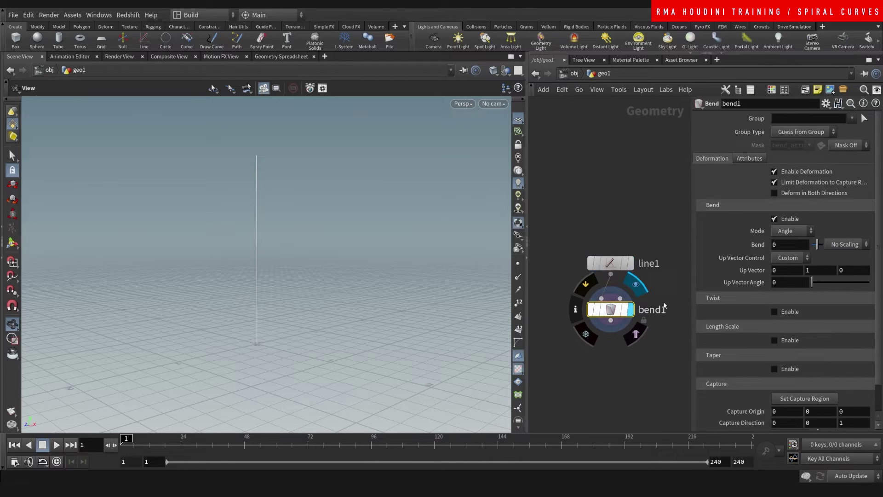
scroll(780, 311, down, 1)
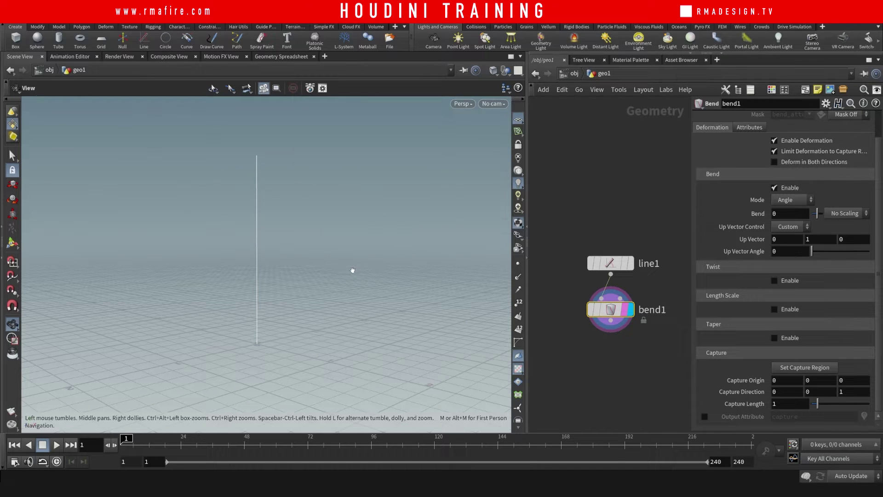
Step: Switch to a front view and frame the line
key(space+2)
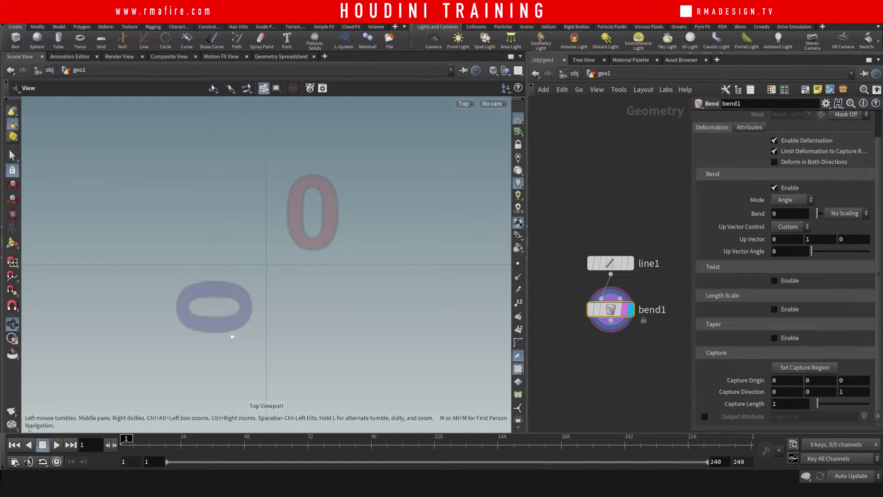
middle_drag(233, 319, 237, 315)
key(space+3)
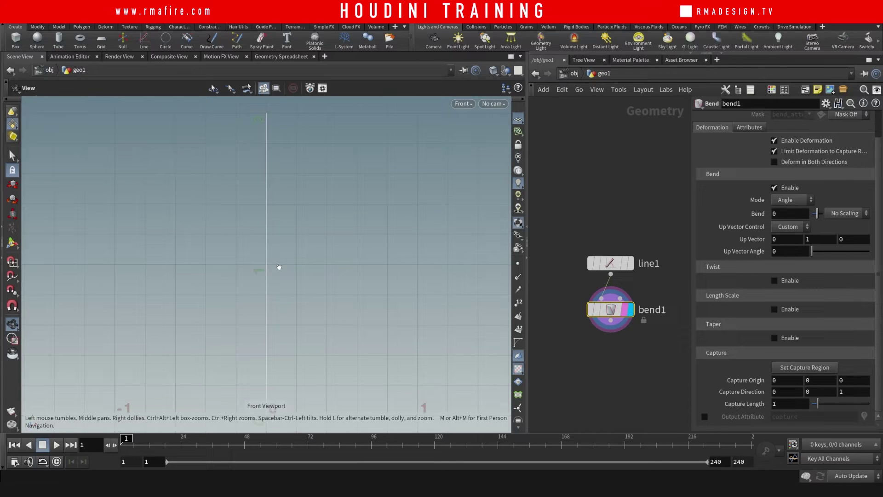
key(h)
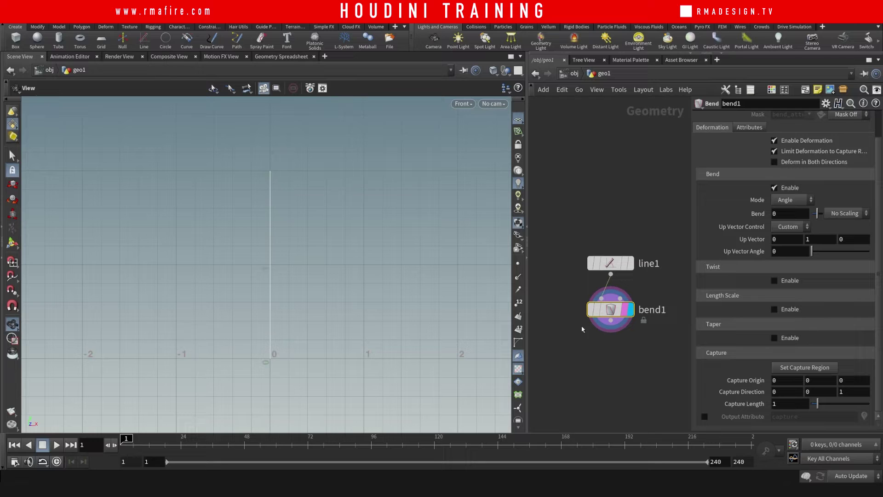
Step: Pick the line's base and top as the bend's capture start and end
click(776, 372)
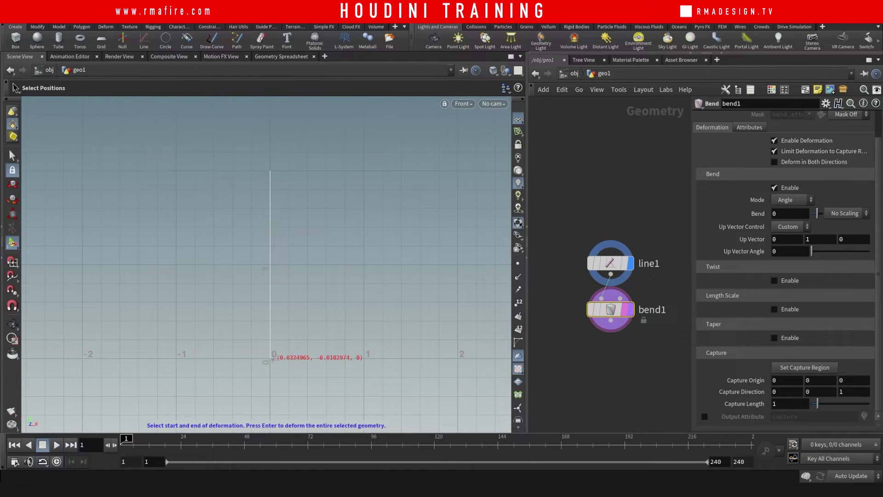
click(270, 166)
click(271, 168)
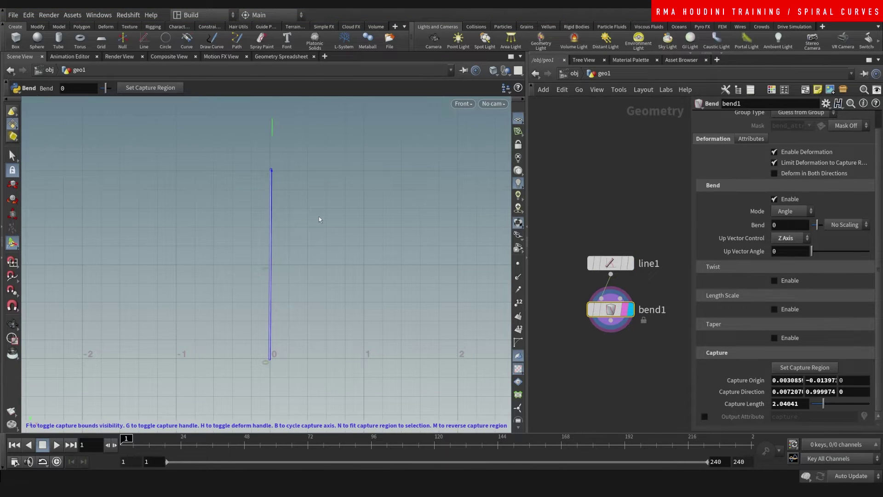
Step: Return to a perspective view of the line with the bend handles shown
key(Escape)
mouse_move(319, 220)
mouse_down()
mouse_move(258, 299)
mouse_move(282, 306)
mouse_up()
key(Return)
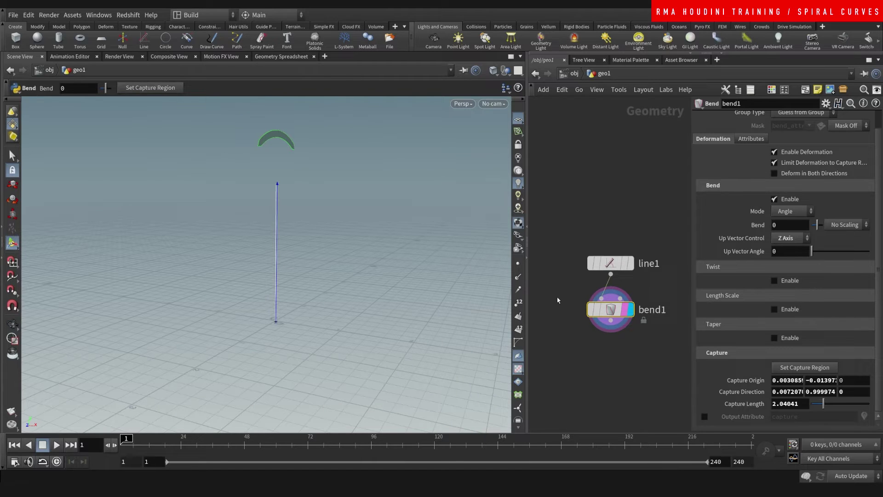
Step: Enable Twist on the bend and ladder the twist amount up to 450
click(776, 281)
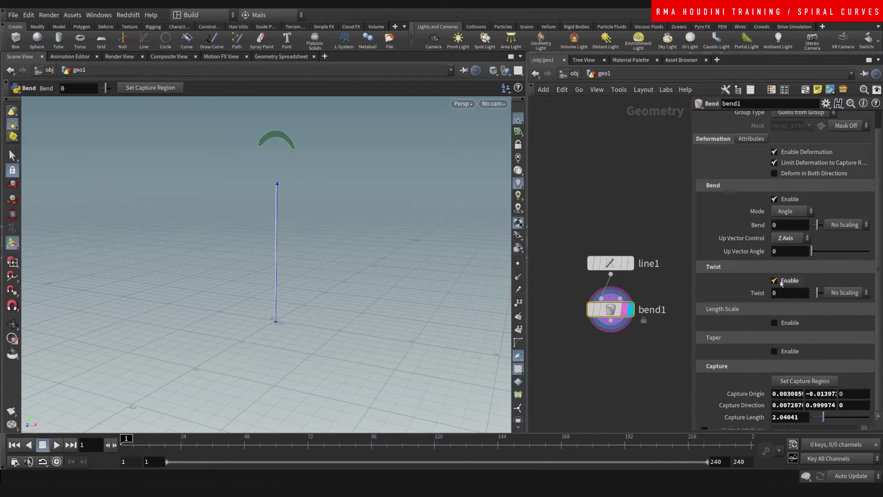
middle_click(786, 293)
mouse_move(786, 295)
middle_down()
mouse_move(873, 239)
mouse_move(832, 295)
middle_up()
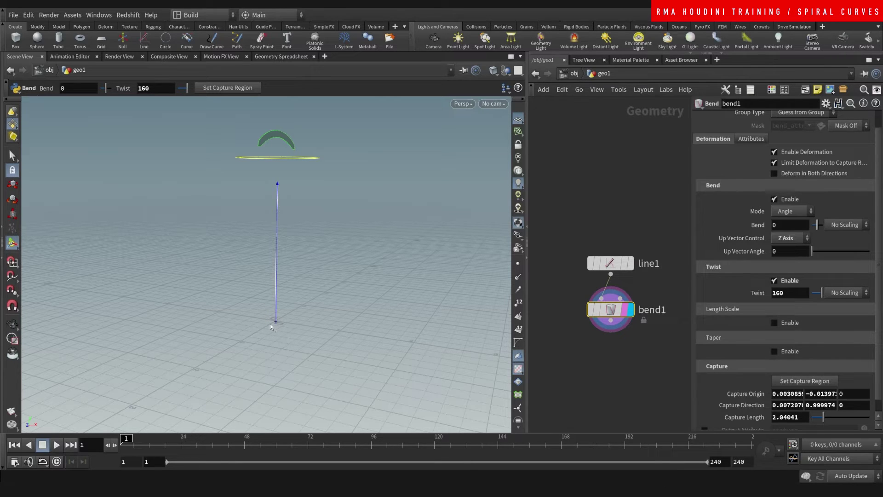
key(Up)
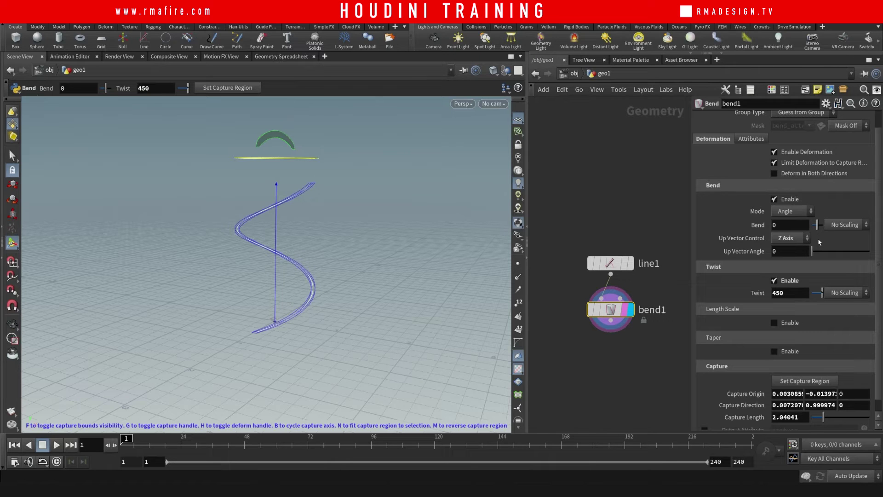
Step: Orbit the viewport to view the spiral from another angle
key(Escape)
drag(331, 266, 370, 269)
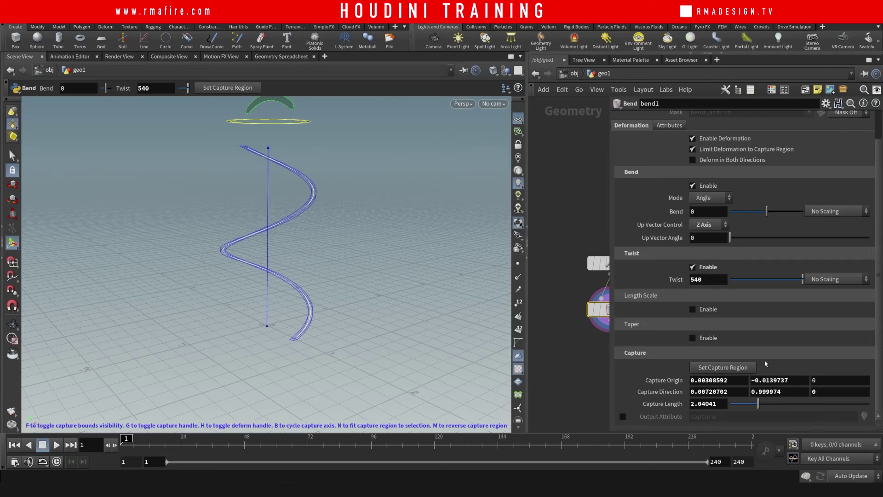
Step: Enable Taper on bend1 with taper 0.161, squish 1.431 and squish pivot 0.727
click(693, 338)
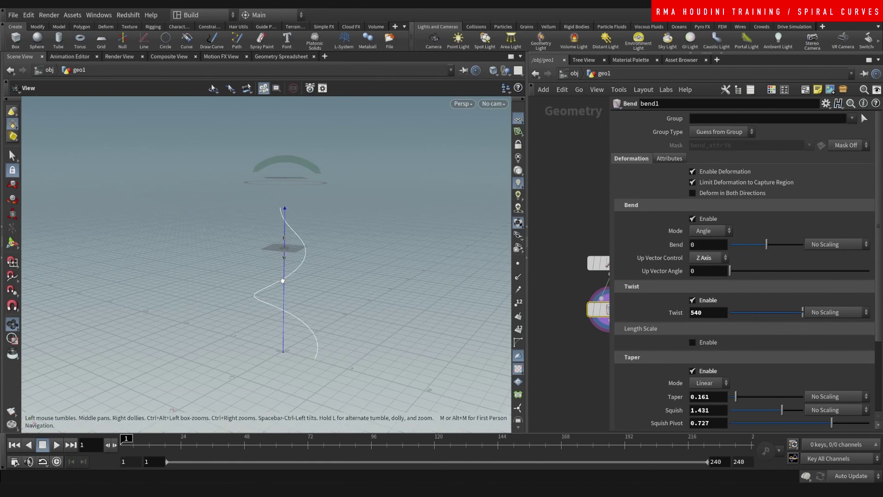
key(Return)
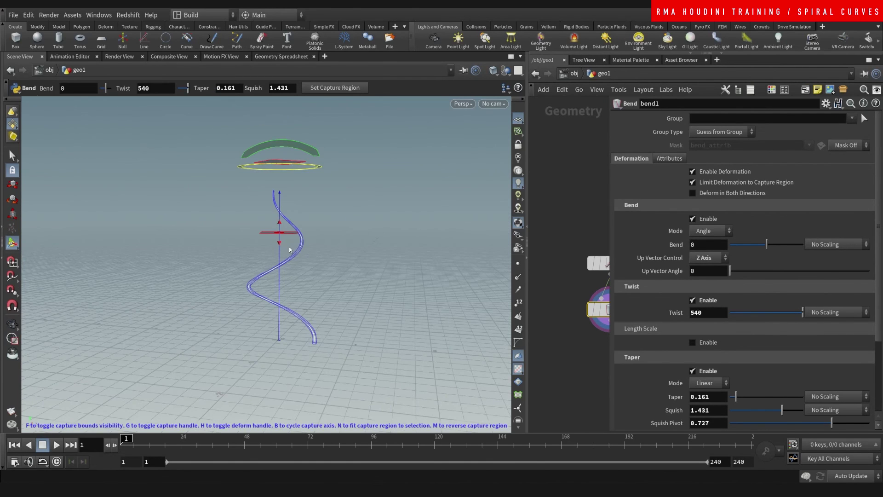